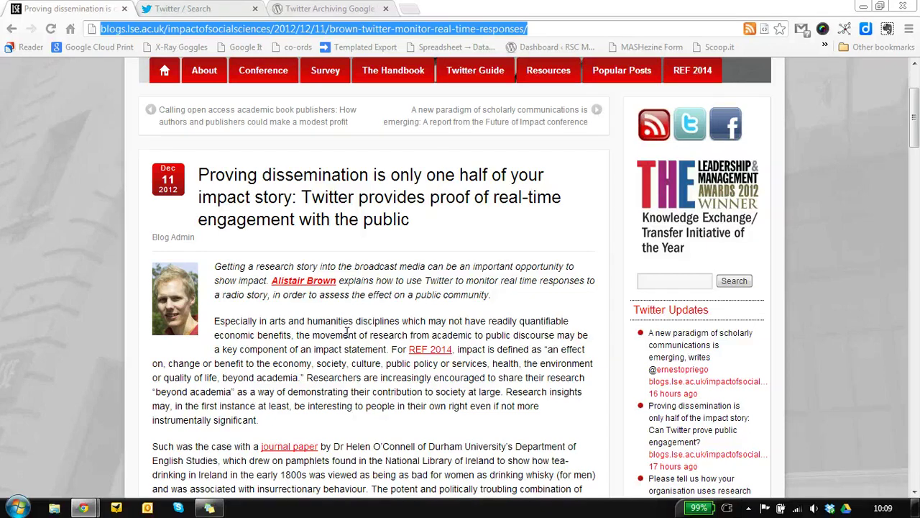
Read through the LSE Impact blog article on using Twitter as proof of real-time public engagement.
scroll(348, 332, down, 1)
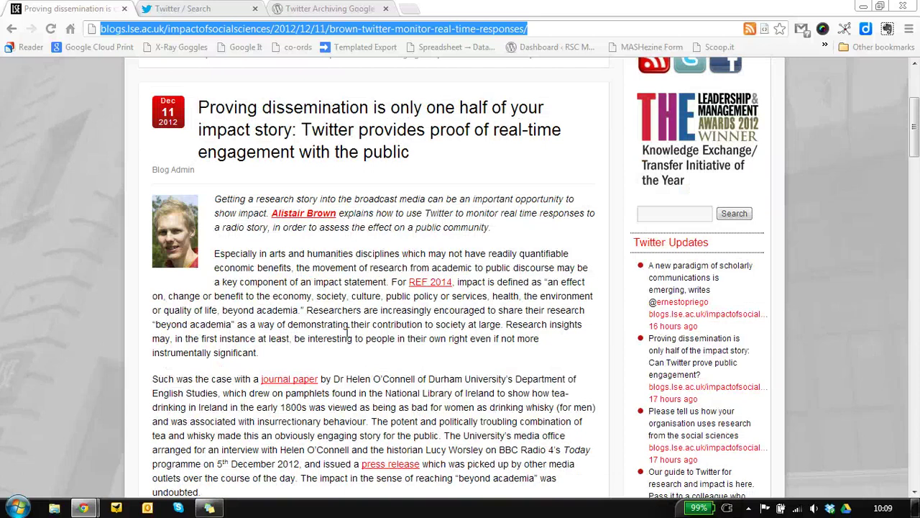
scroll(348, 333, down, 1)
scroll(348, 332, down, 1)
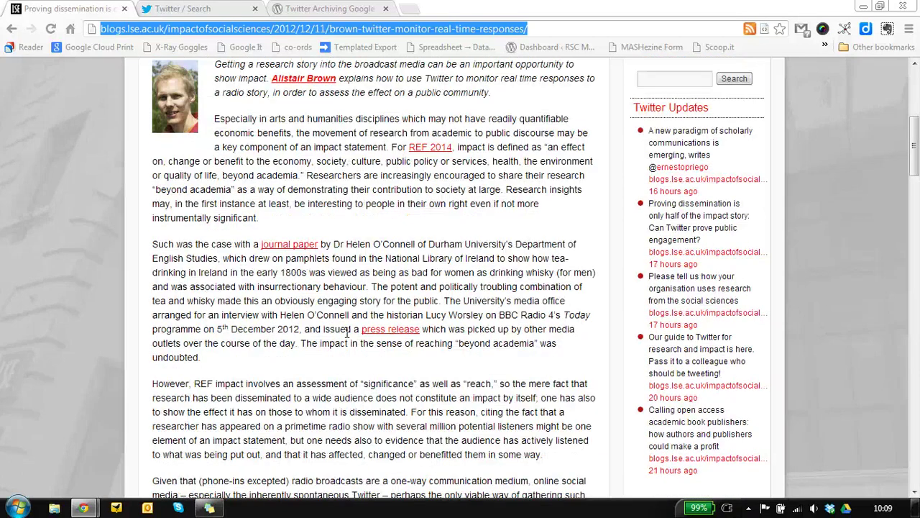
scroll(348, 333, down, 2)
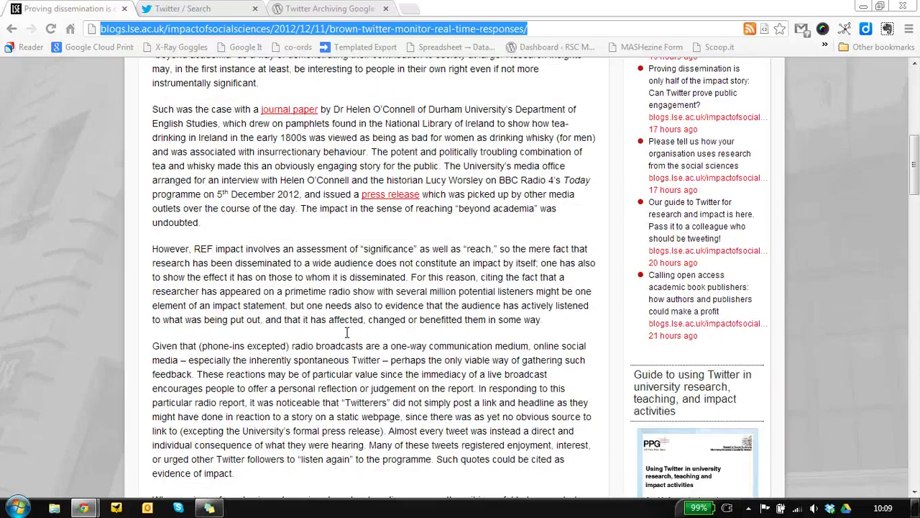
scroll(348, 332, down, 5)
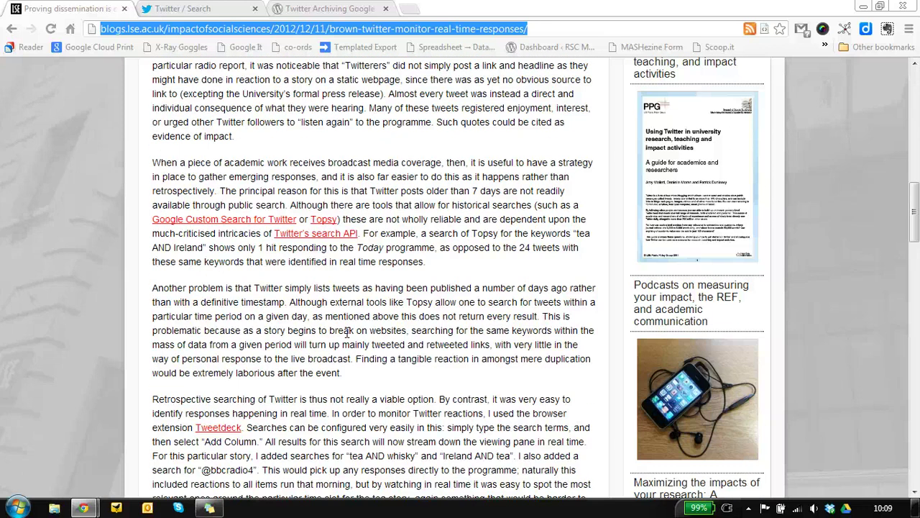
scroll(348, 332, down, 1)
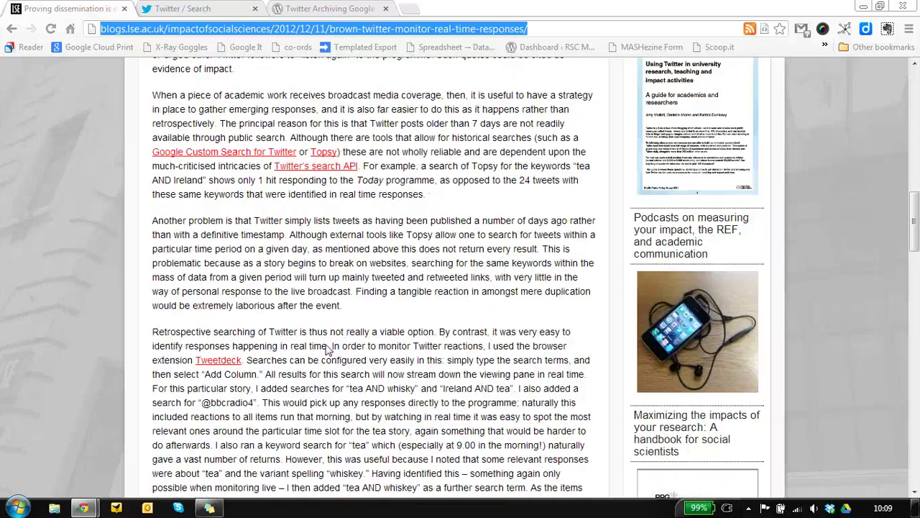
scroll(267, 386, down, 1)
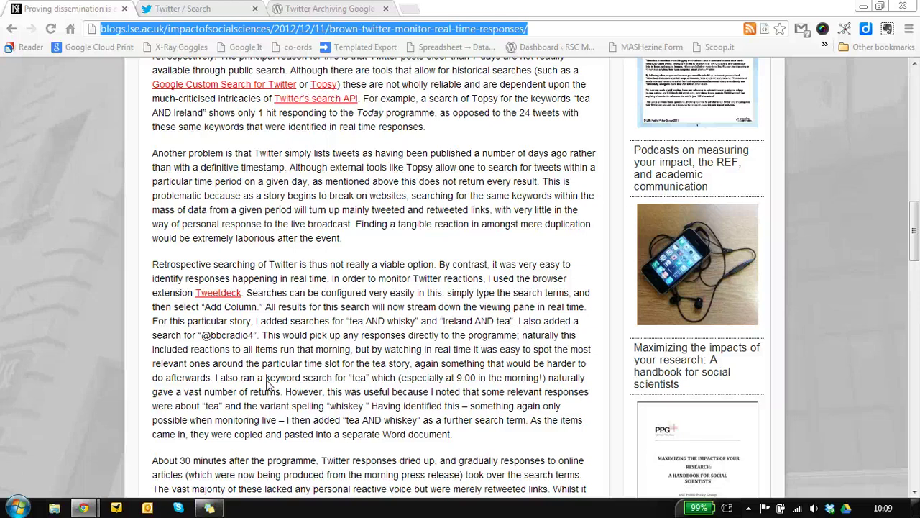
scroll(268, 386, up, 15)
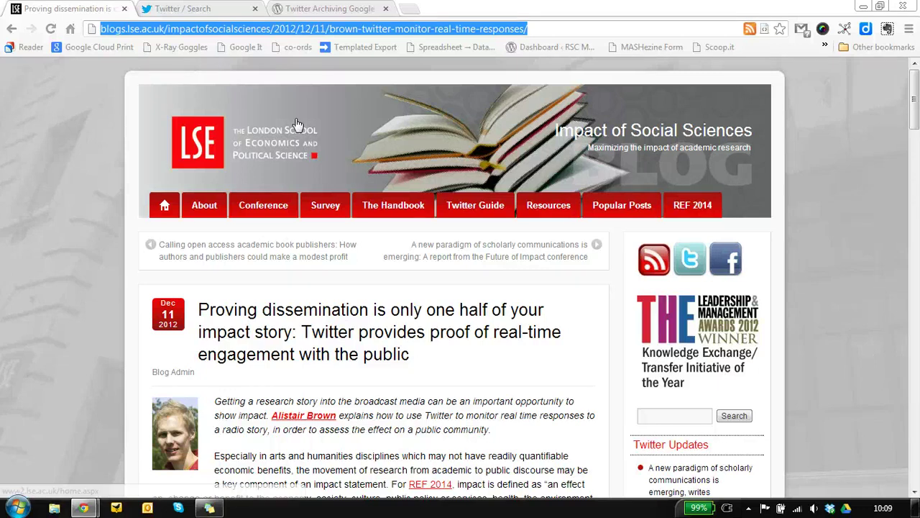
click(220, 10)
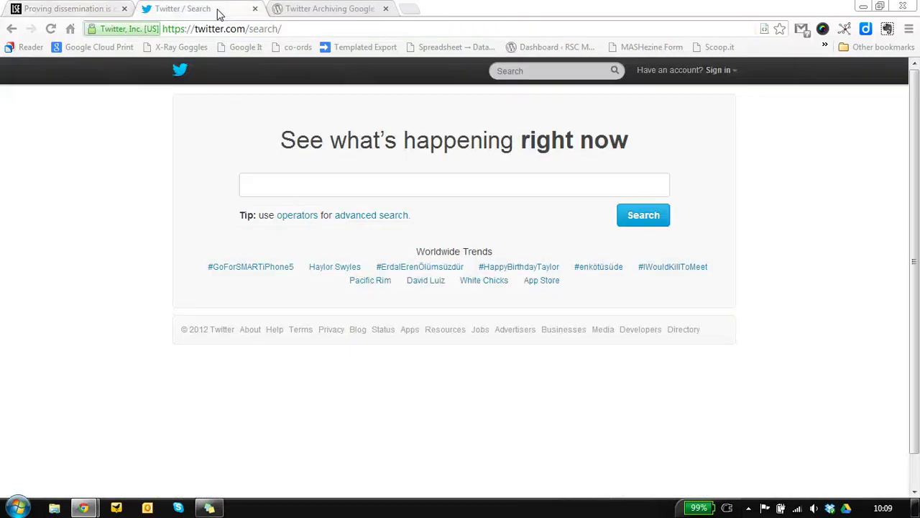
click(299, 185)
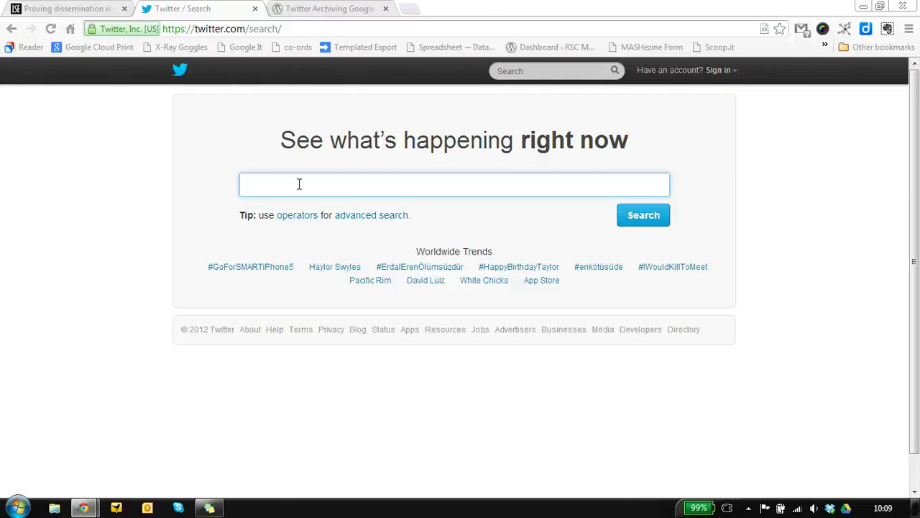
text(http://blogs.lse.ac.uk/impactofsocialsciences/2012/12/11/brown-twitter-monitor-real-time-responses/)
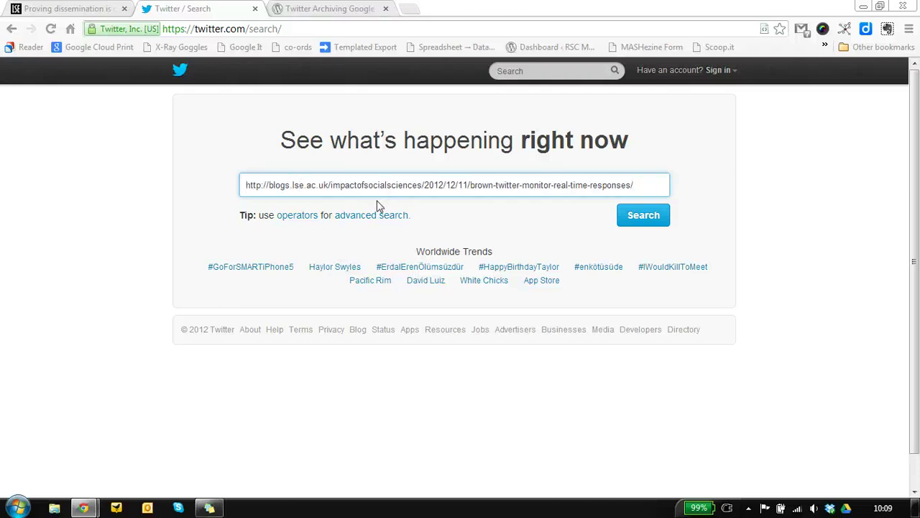
click(637, 223)
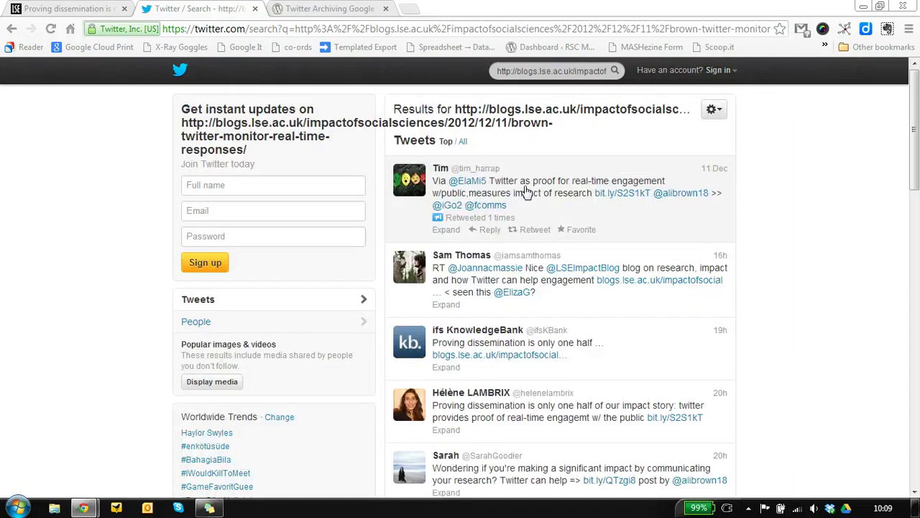
click(463, 142)
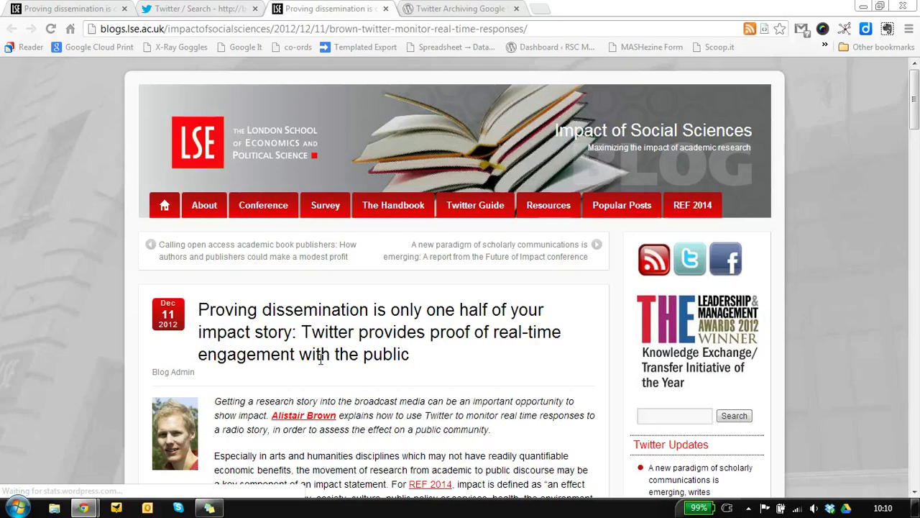
Review the complete list of tweets that link to the LSE blog article in the Twitter search results.
click(191, 9)
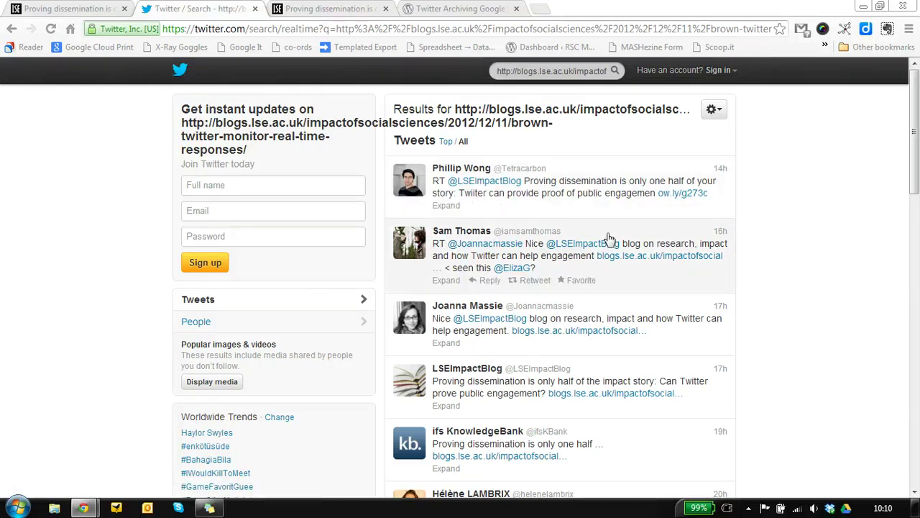
scroll(633, 238, down, 3)
scroll(640, 238, up, 3)
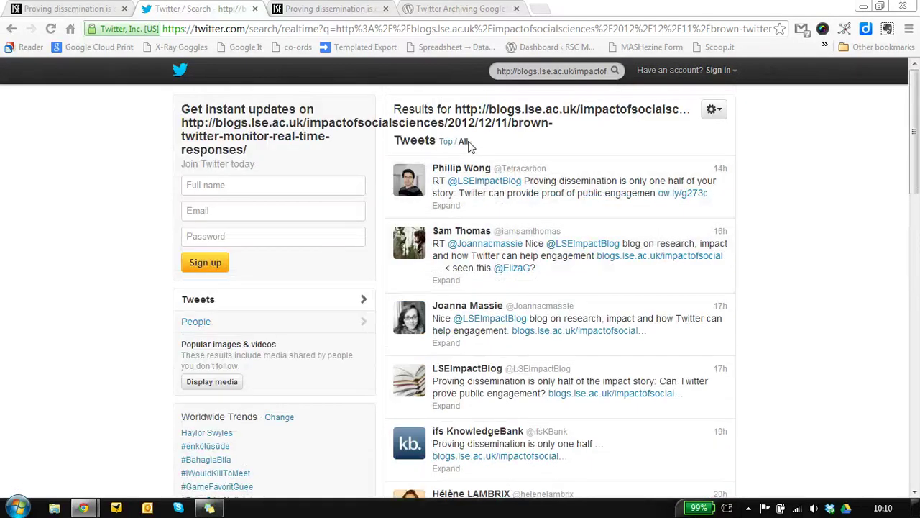
scroll(467, 158, down, 5)
scroll(468, 164, down, 10)
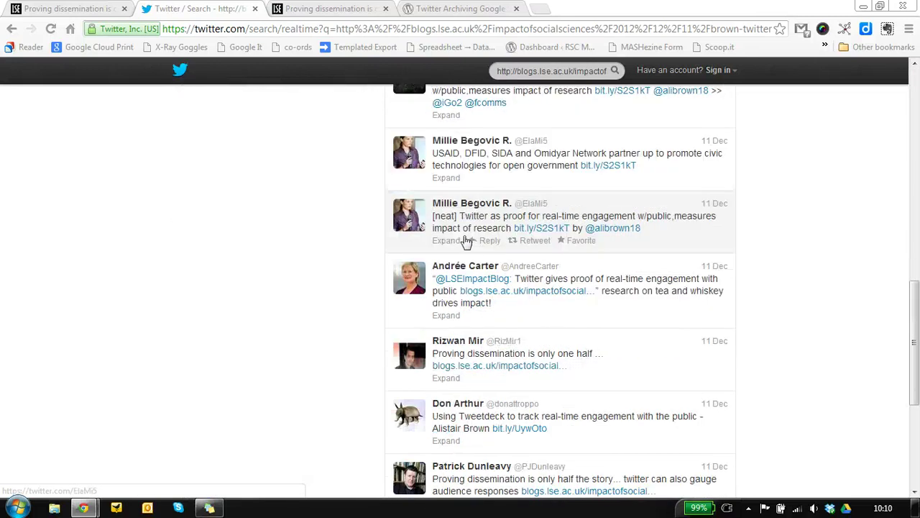
scroll(466, 248, down, 5)
scroll(468, 248, down, 10)
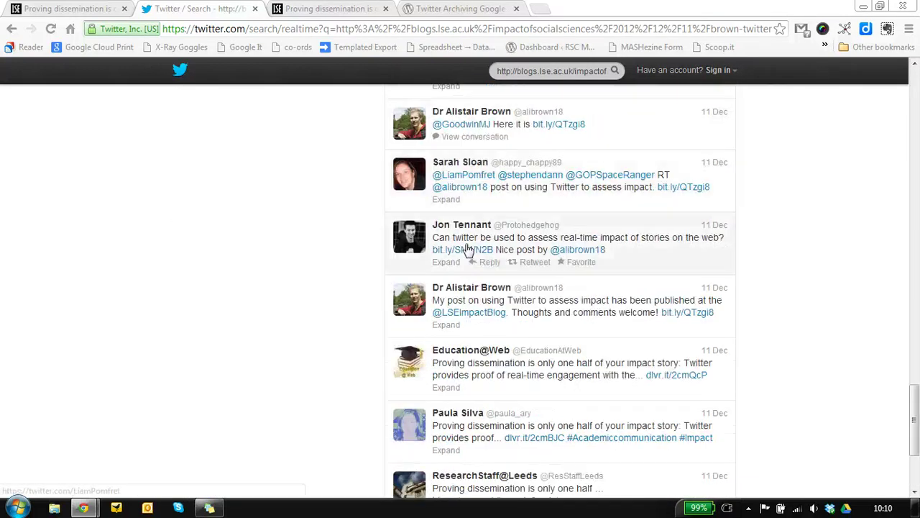
drag(916, 451, 916, 100)
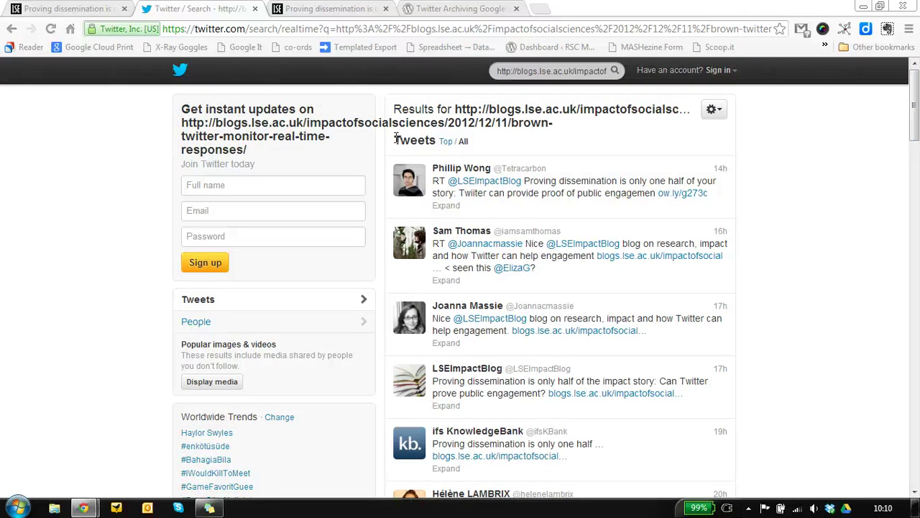
Save the entire list of tweets as a selection with Evernote Web Clipper and view the clipped note.
drag(395, 137, 621, 413)
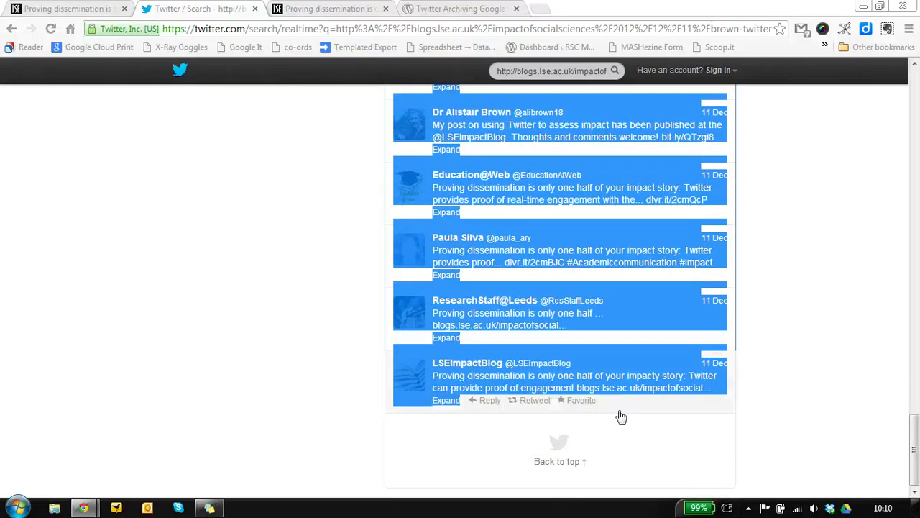
click(889, 29)
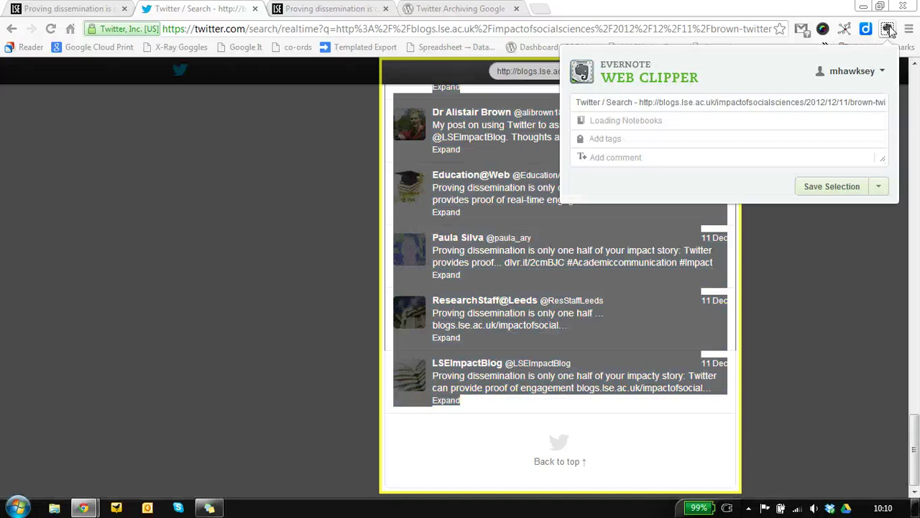
click(831, 188)
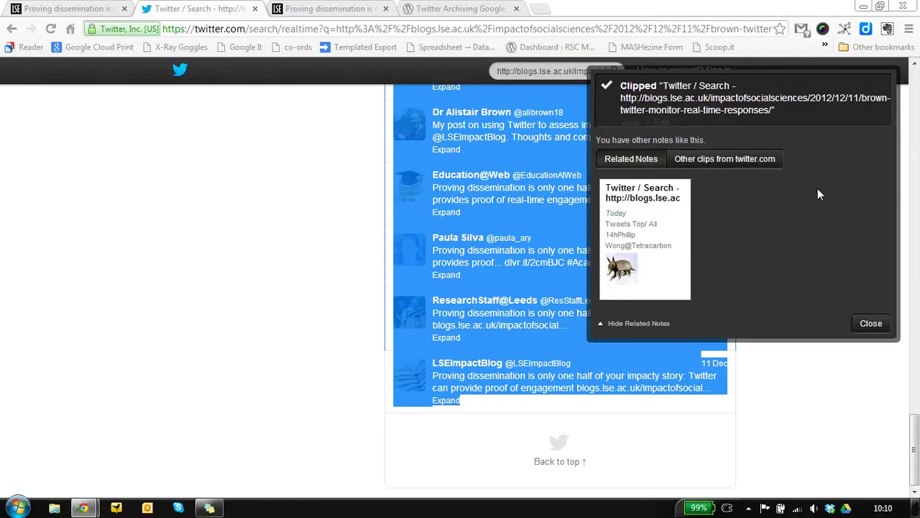
click(630, 123)
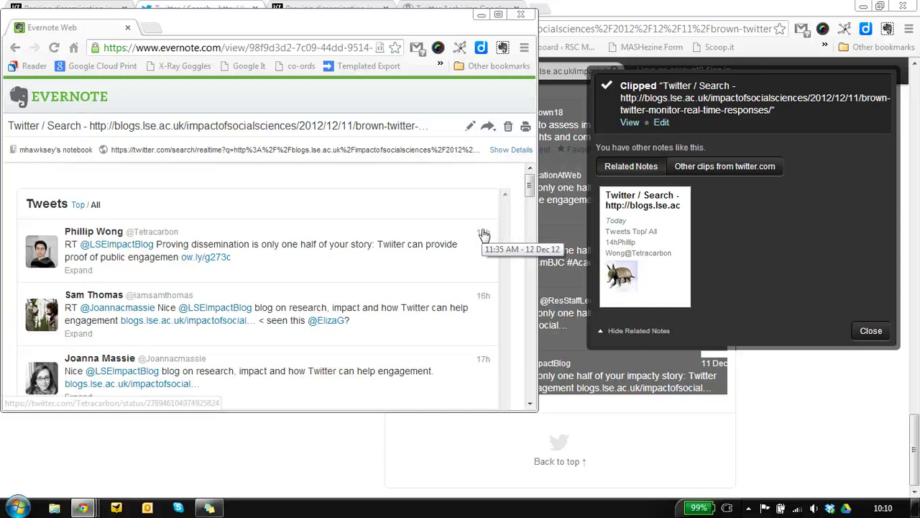
click(521, 14)
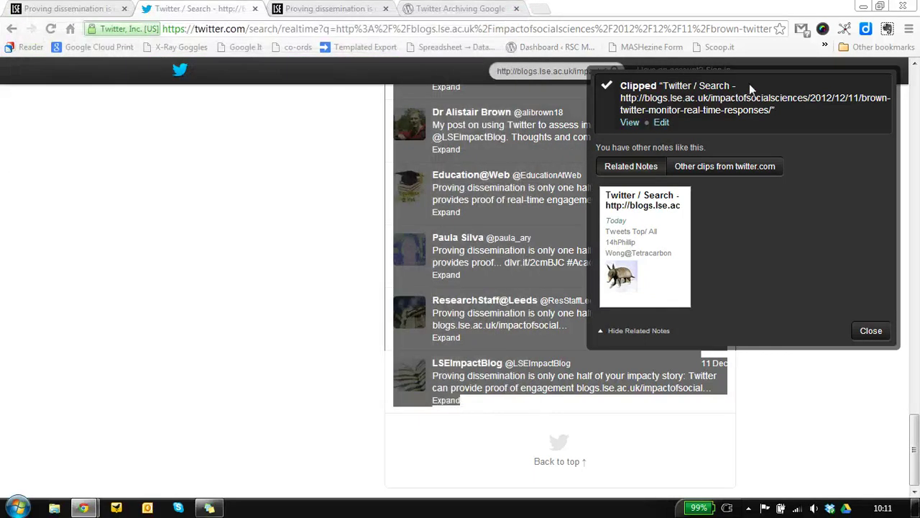
Make a personal copy of the Twitter Archive Google Spreadsheet TAGS v3.0 linked in the MASHe blog post.
click(444, 9)
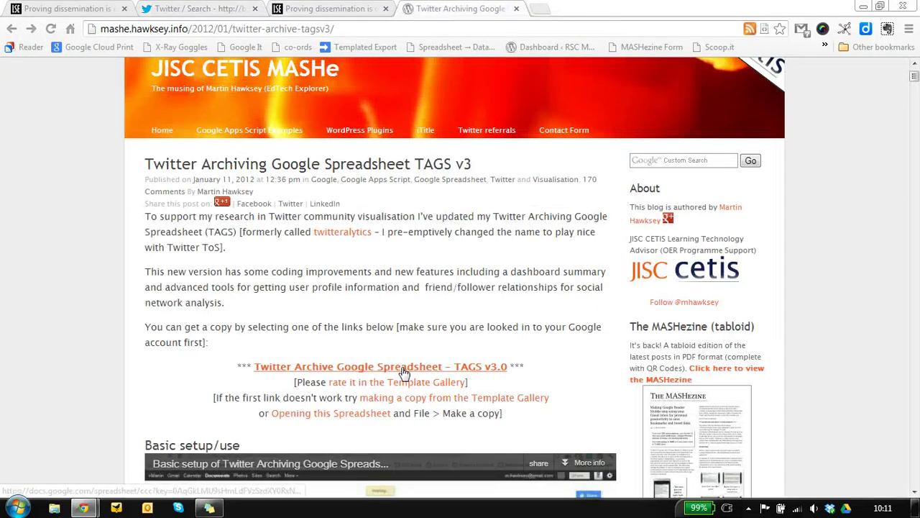
click(404, 371)
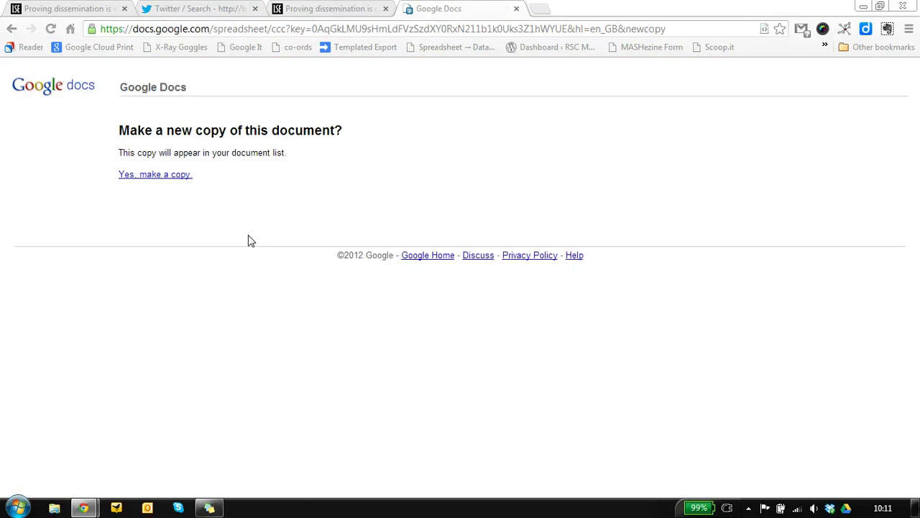
click(150, 176)
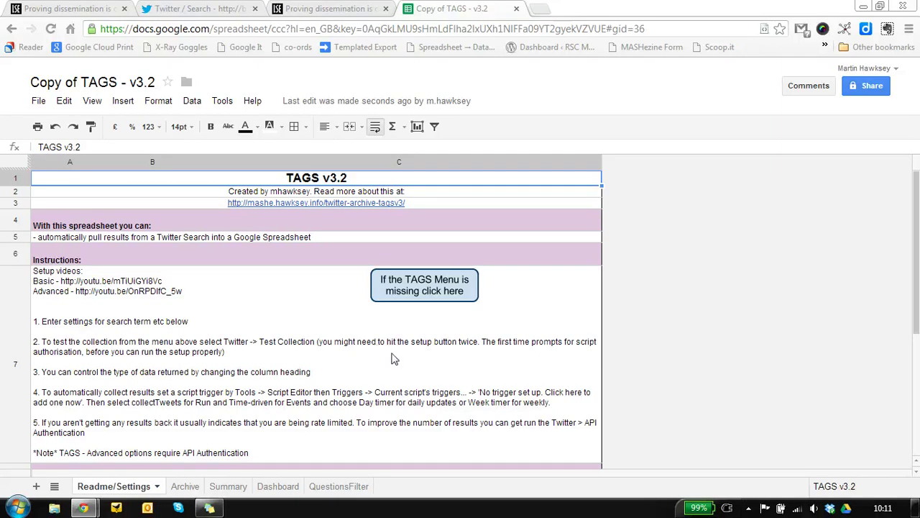
Start the script that restores the missing TAGS commands in the copied spreadsheet and authorise it to run.
click(422, 294)
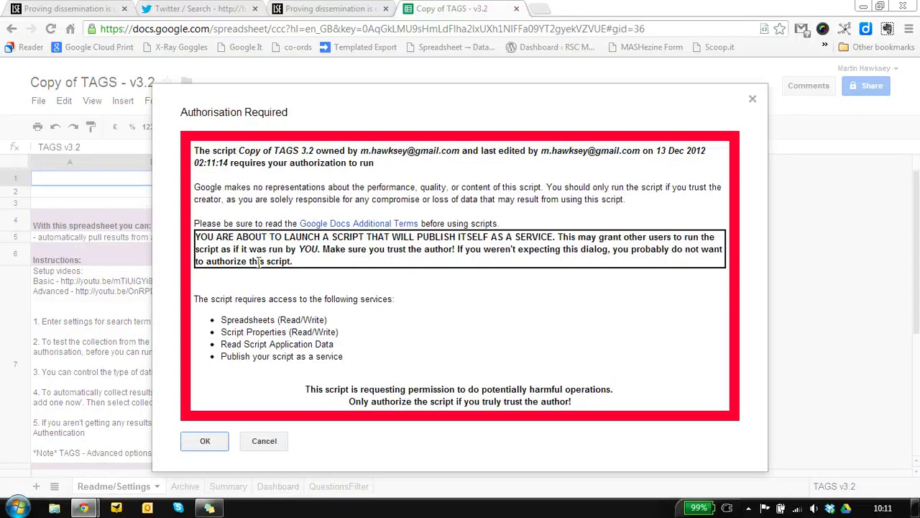
click(205, 438)
click(204, 441)
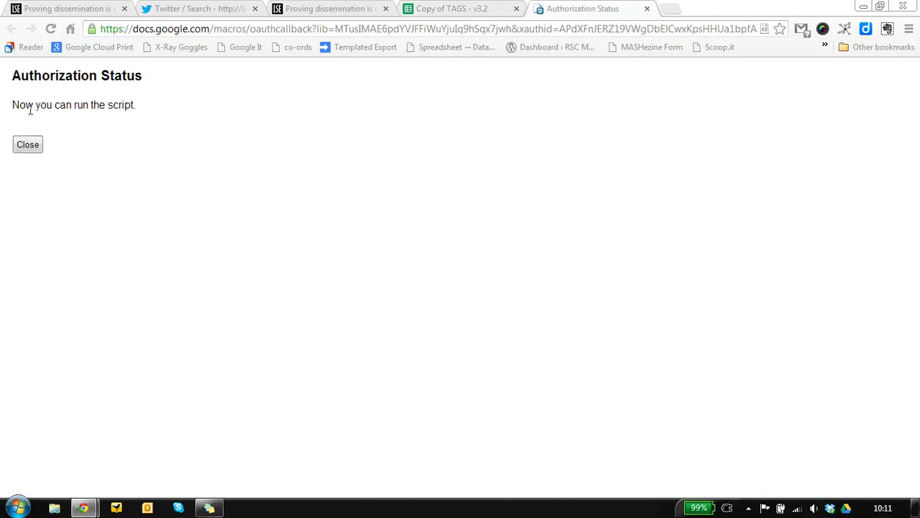
click(28, 147)
scroll(239, 338, down, 5)
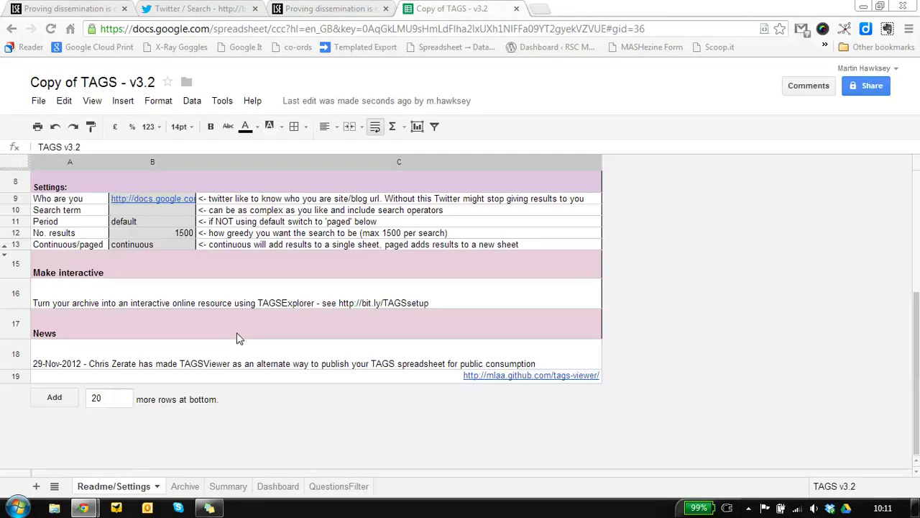
scroll(237, 332, up, 3)
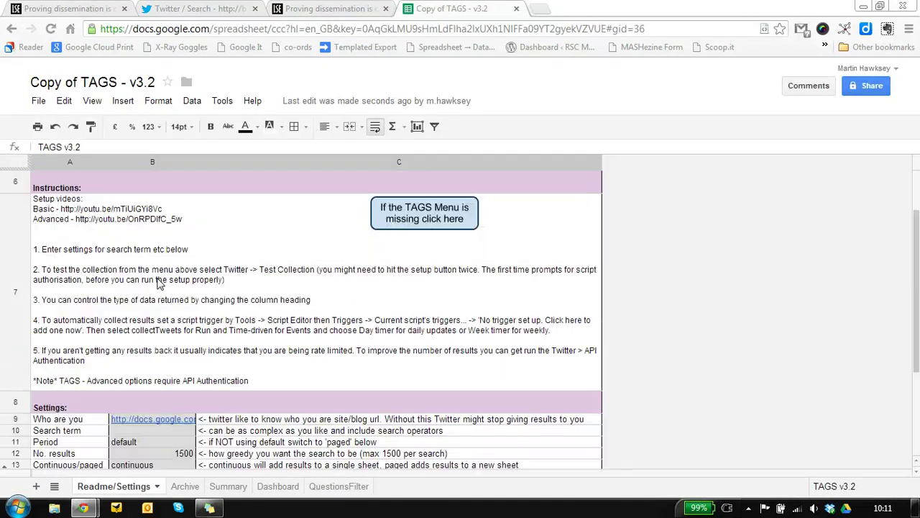
click(150, 432)
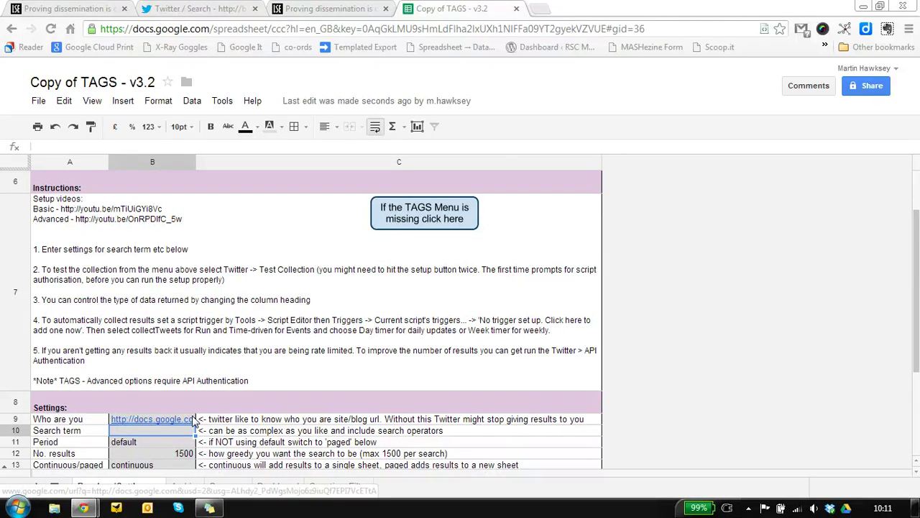
text(http://blogs.lse.ac.uk/impactofsocialsciences/2012/12/11/brown-twitter-monitor-real-time-responses/)
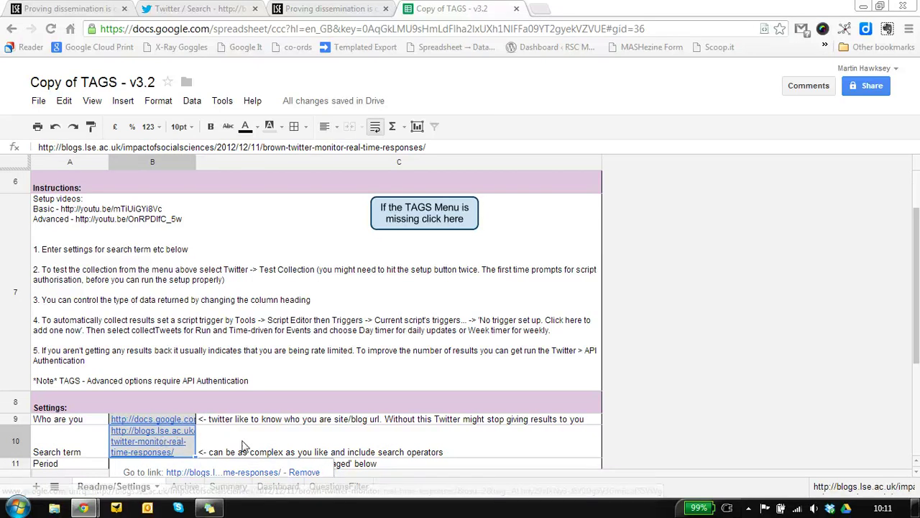
Load the TAGS commands with the authorised script and run the tweet collection immediately.
scroll(242, 445, down, 3)
scroll(230, 428, up, 5)
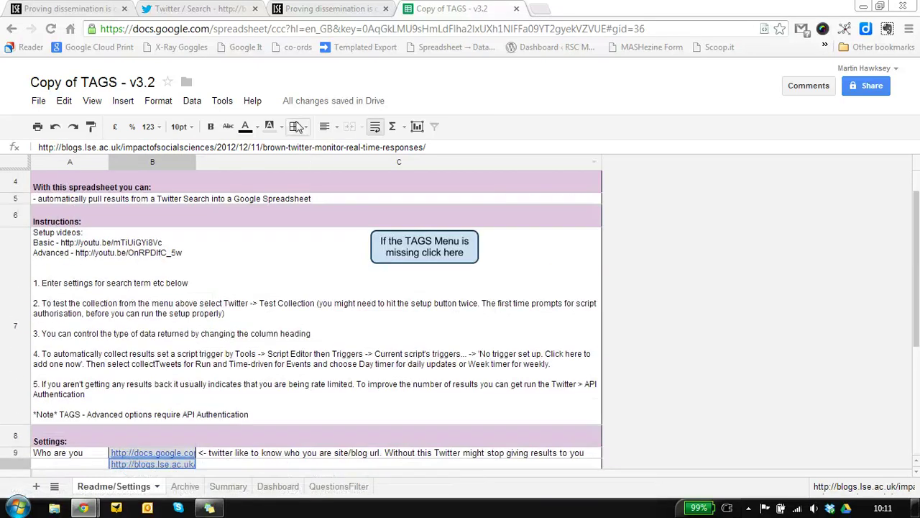
click(404, 251)
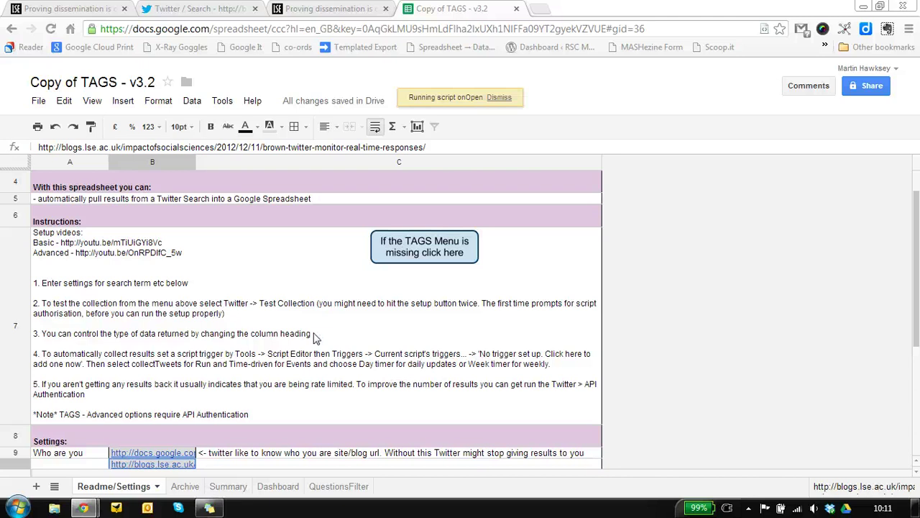
click(284, 102)
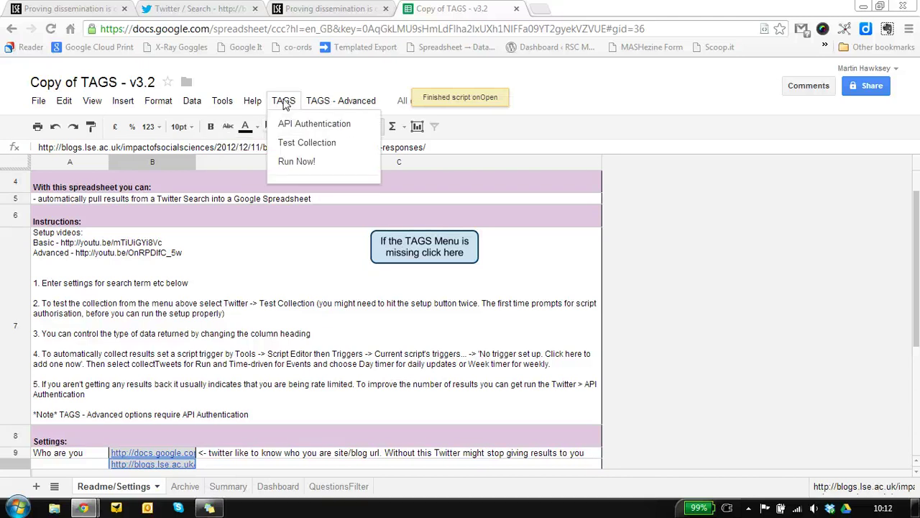
click(296, 161)
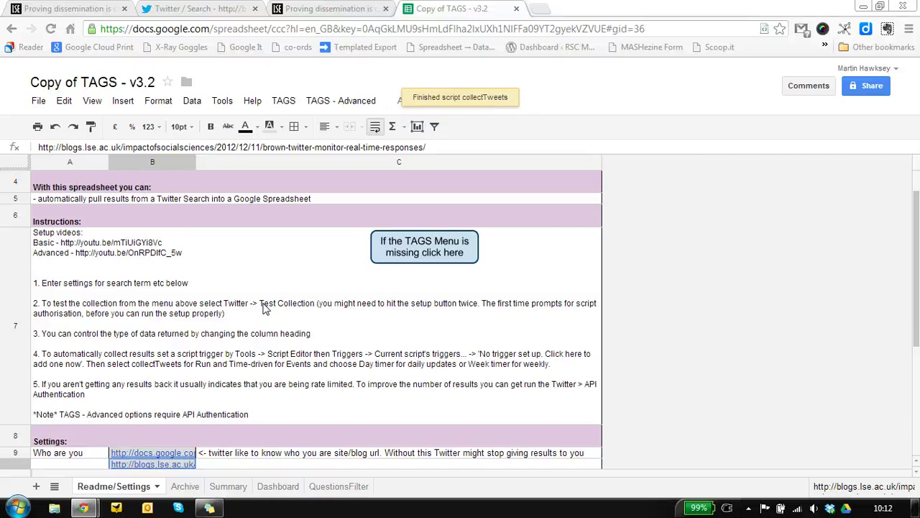
Review the collected tweets in the Archive sheet and the top tweeters and archive statistics in the Summary sheet.
click(188, 487)
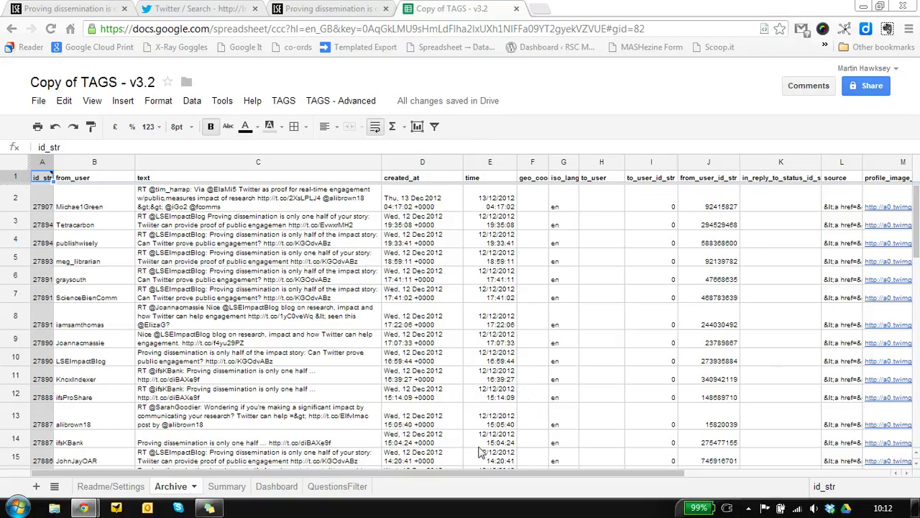
click(229, 486)
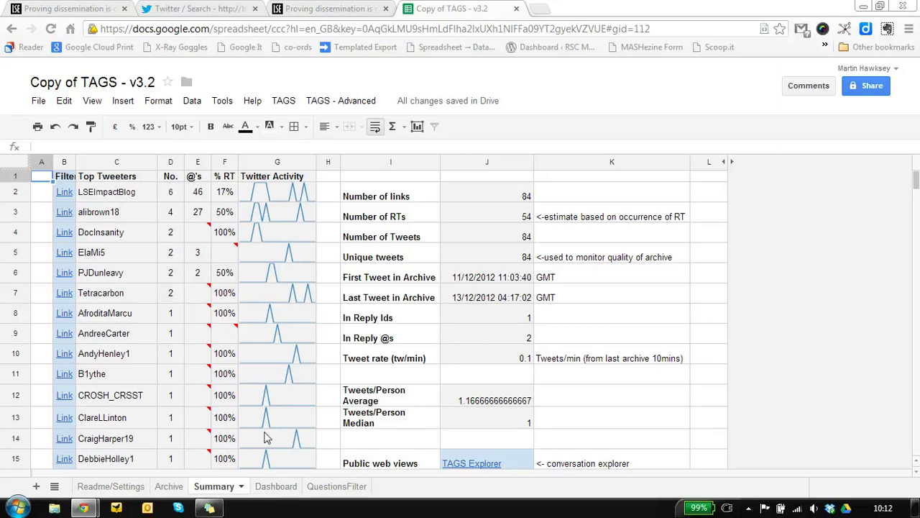
Examine the Dashboard sheet's activity charts and most retweeted tweets, and return to the Readme/Settings sheet.
click(276, 486)
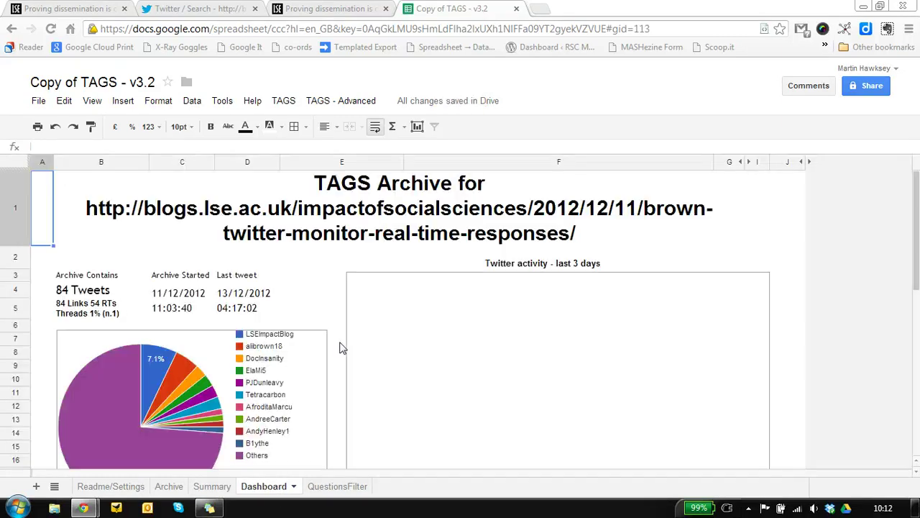
scroll(420, 350, down, 3)
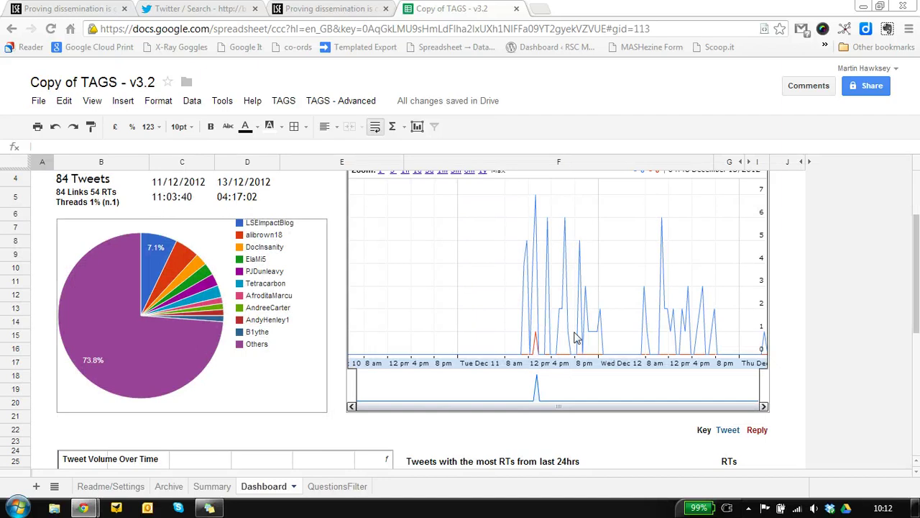
scroll(573, 353, down, 3)
scroll(573, 353, down, 1)
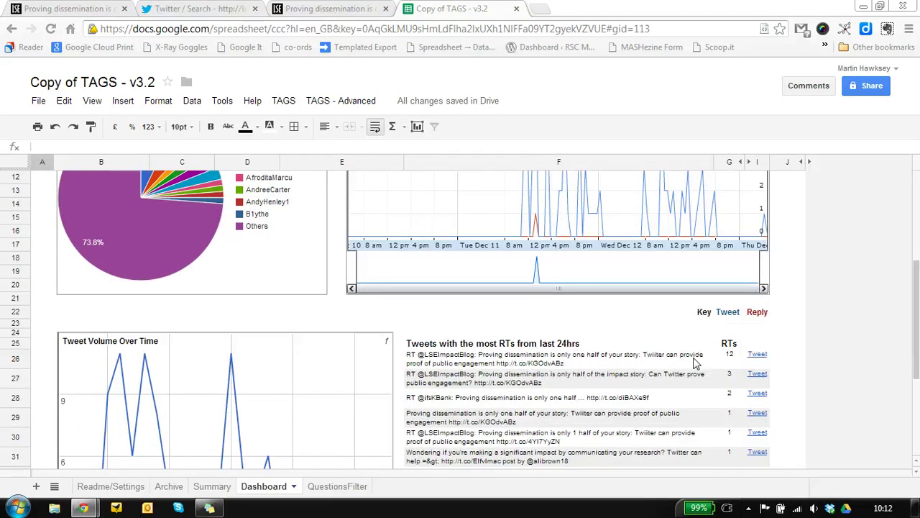
scroll(607, 366, up, 5)
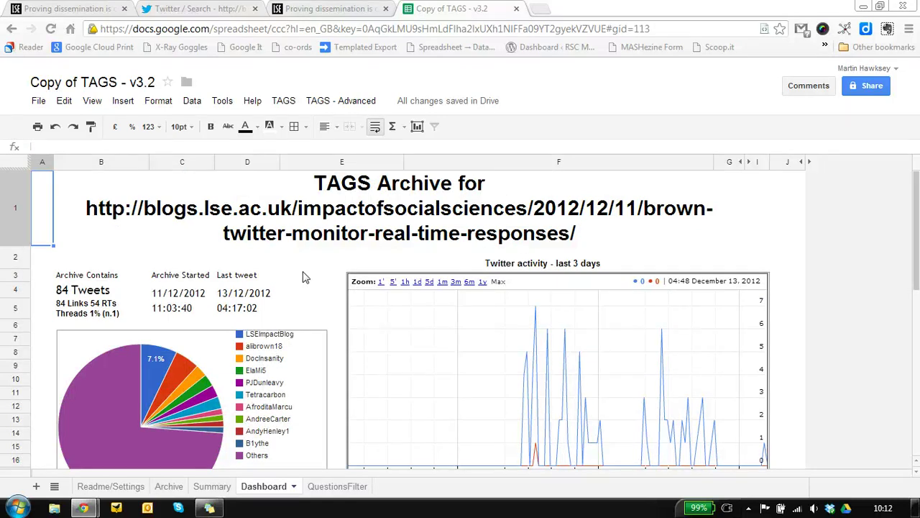
click(128, 488)
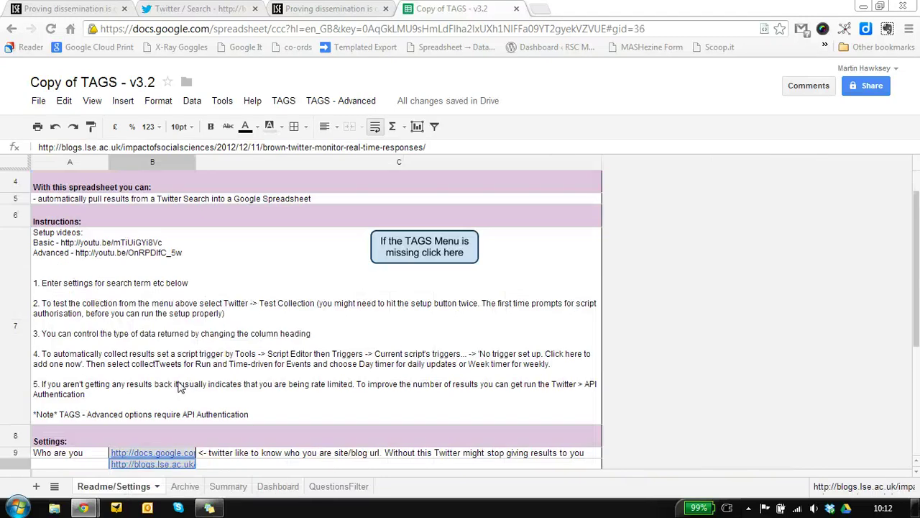